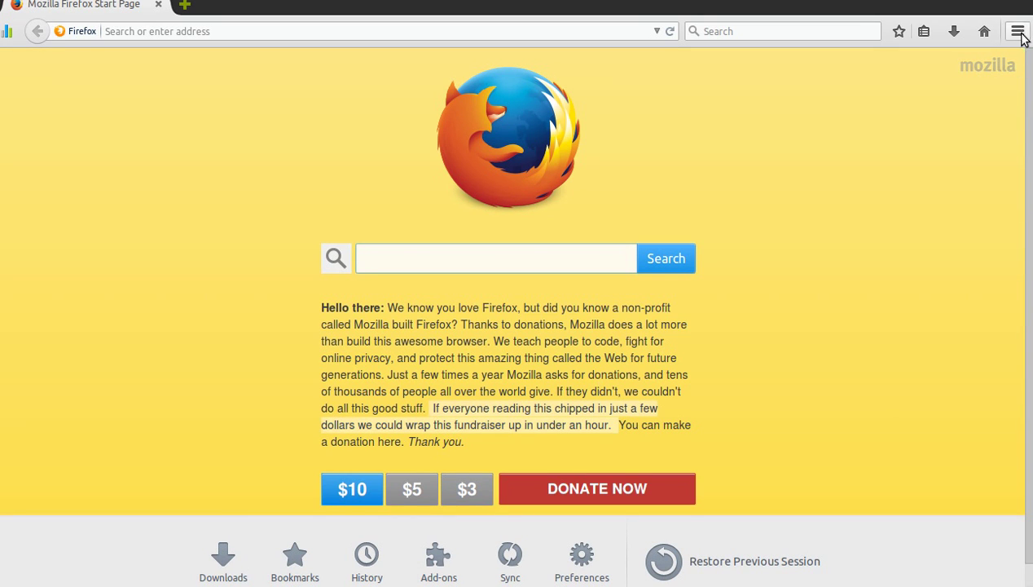
Open the Add-ons Manager to list installed extensions such as Website Informer Addon and IP Address tools
left_click(1019, 32)
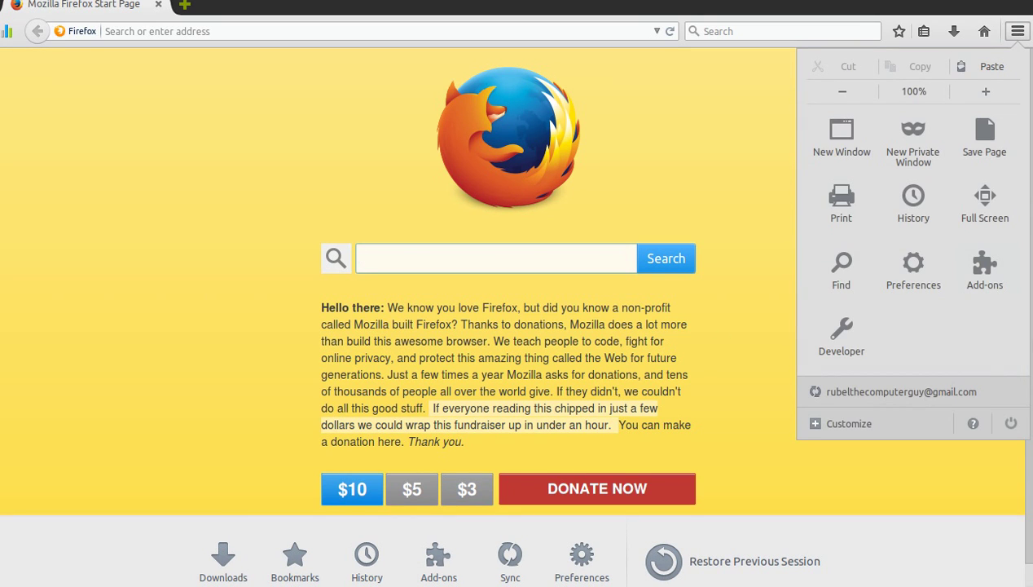
left_click(987, 279)
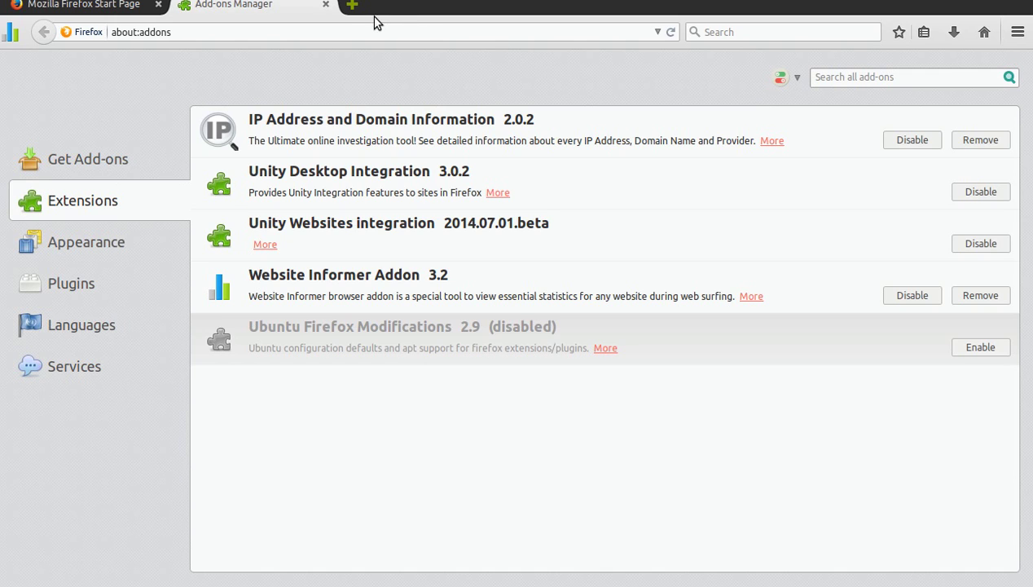
Close the Add-ons Manager and start page tabs, then load the Add-ons for Firefox bookmark
left_click(353, 6)
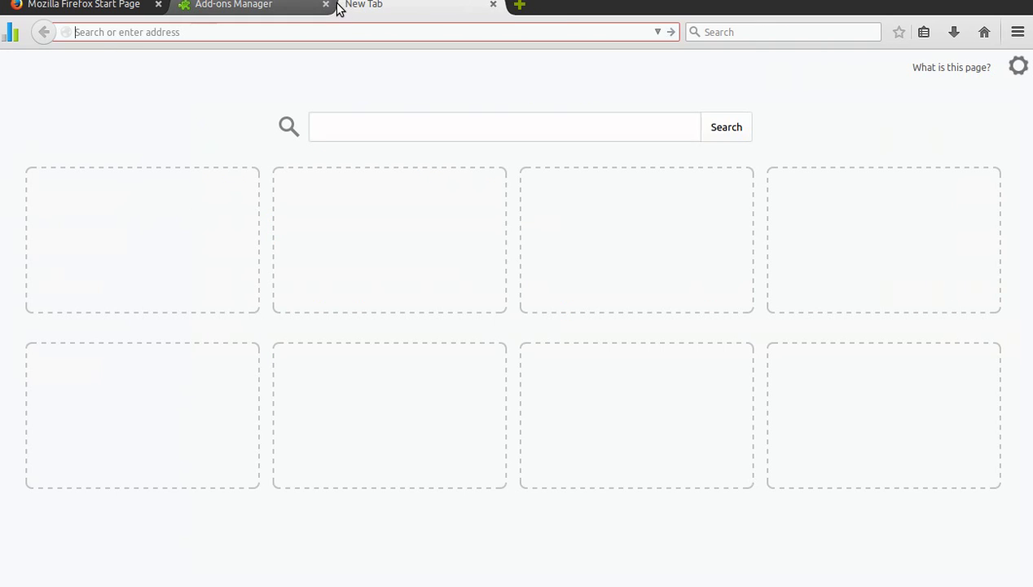
left_click(326, 4)
left_click(157, 5)
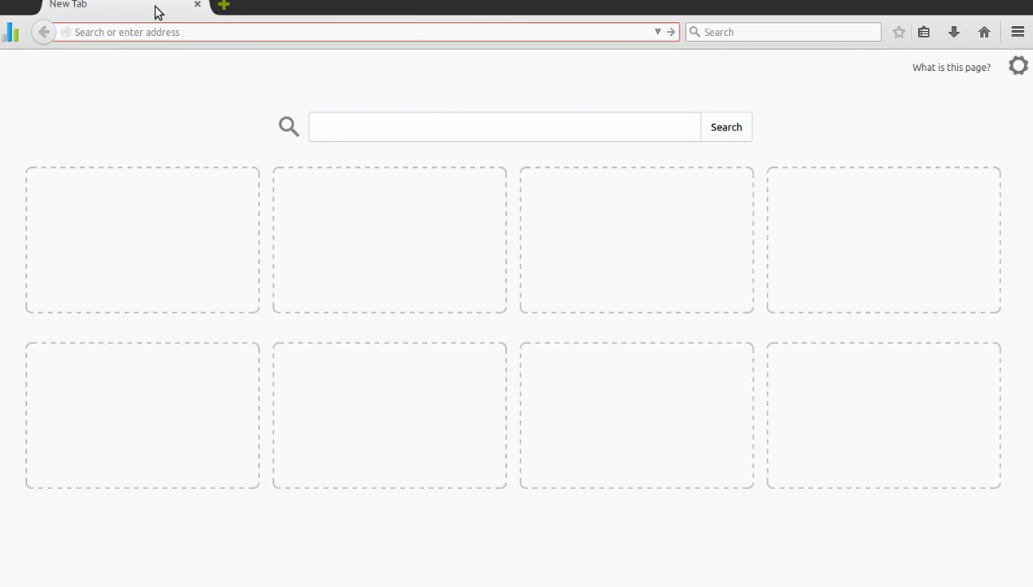
left_click(926, 32)
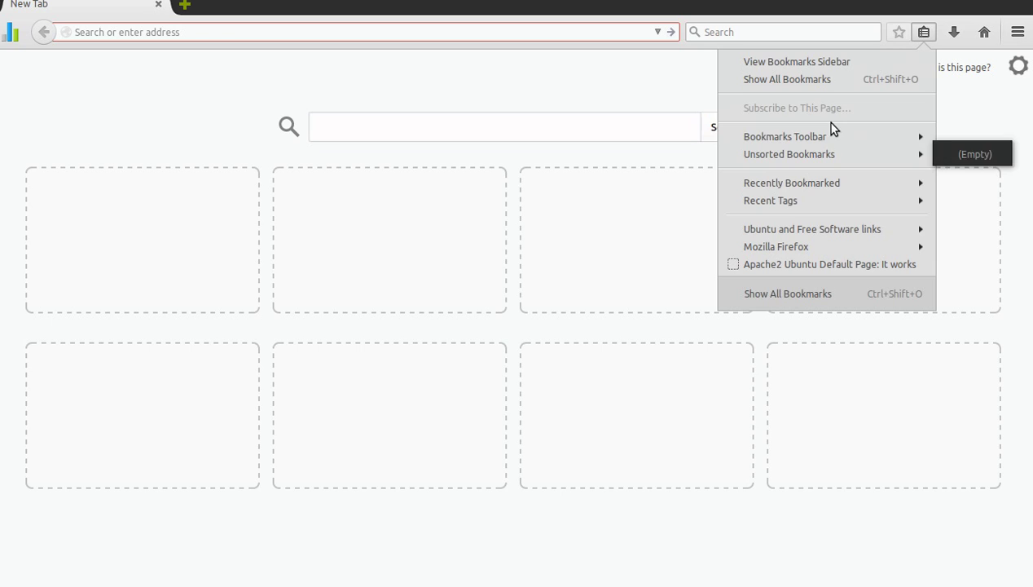
mouse_move(784, 137)
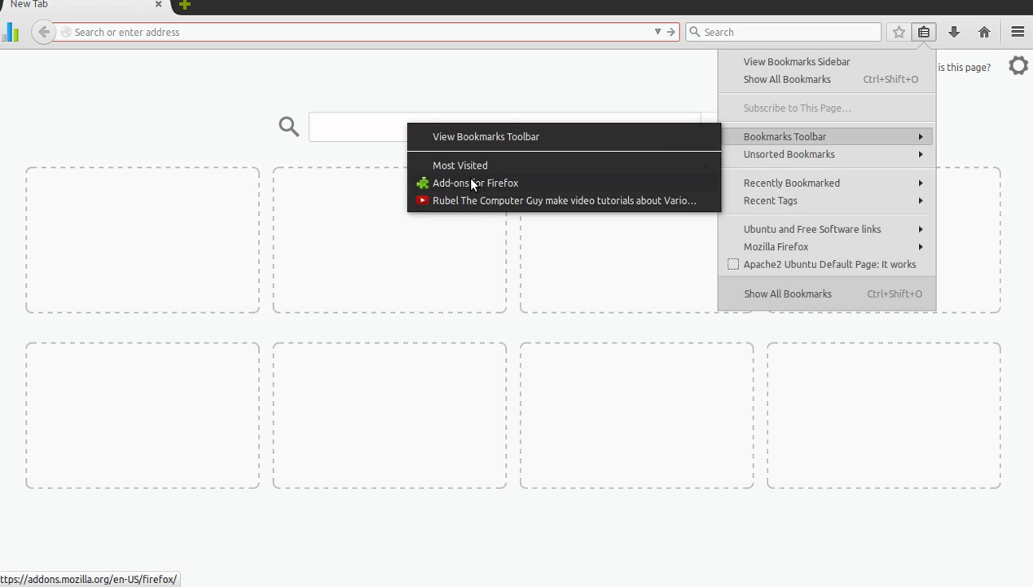
left_click(471, 185)
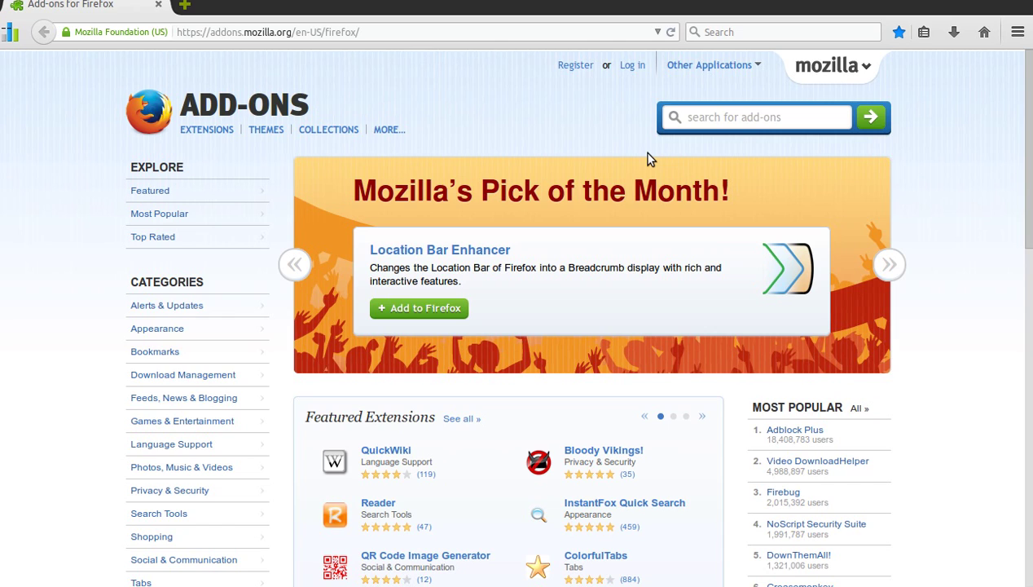
Search Firefox Add-ons for 'youtube downloader'
left_click(809, 119)
type("yout")
type("ube ")
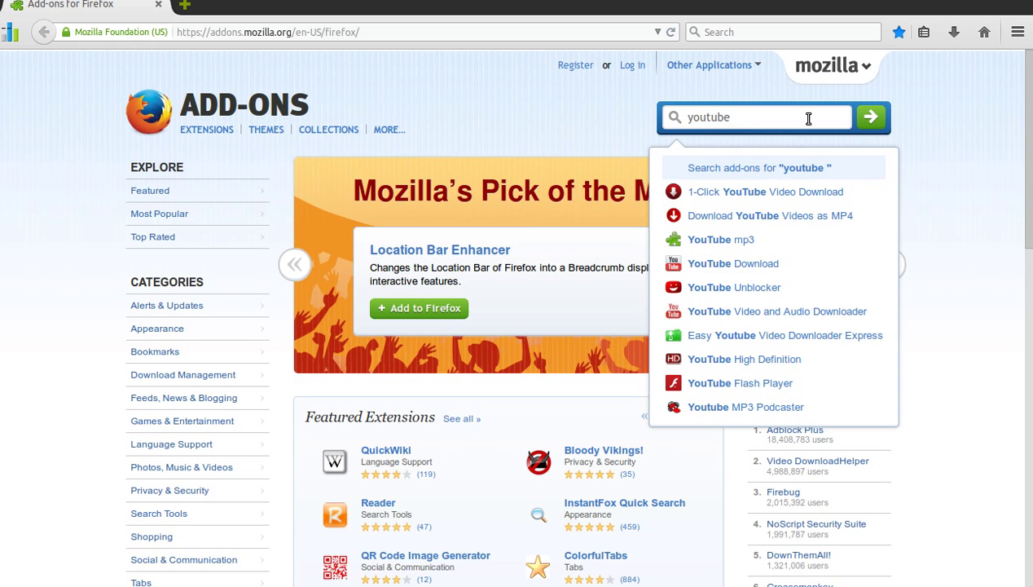
type("dow")
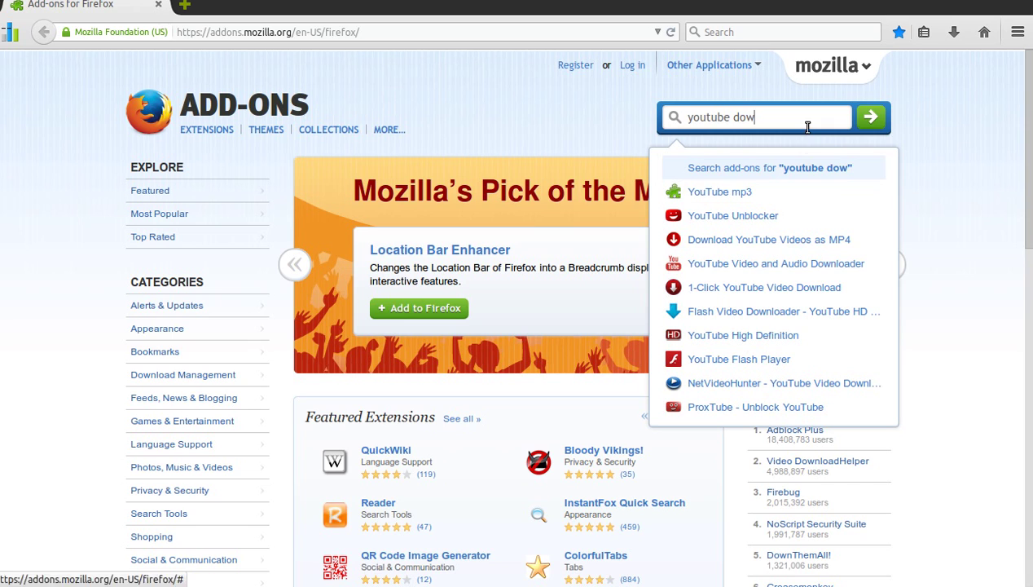
type("n")
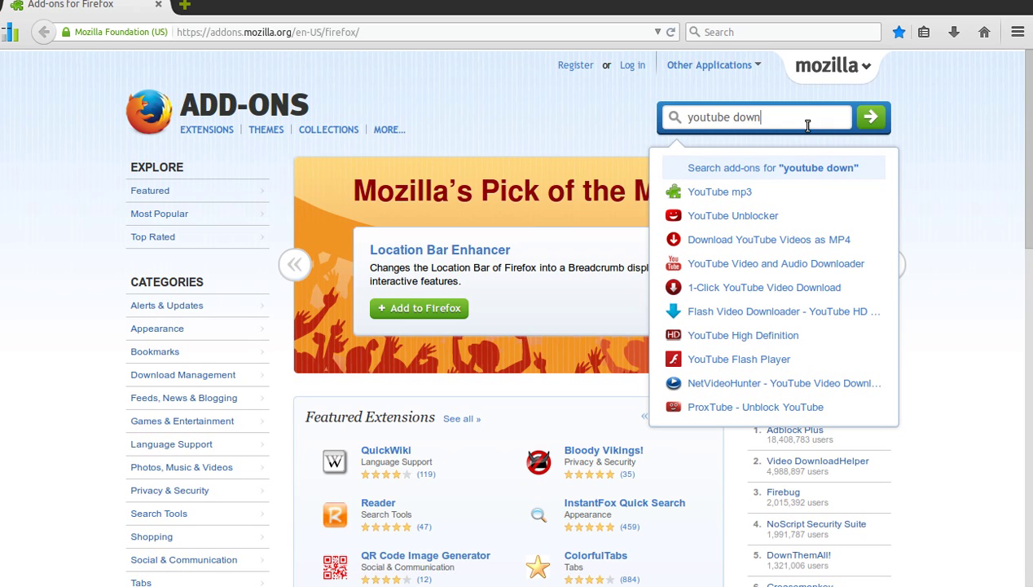
type("loader")
key("Return")
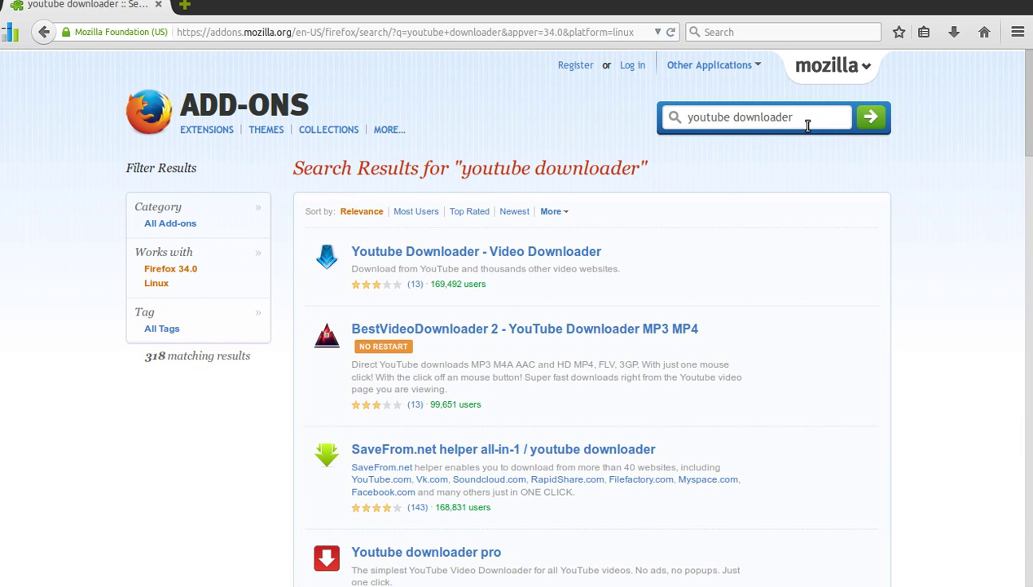
Add Download YouTube Videos as MP4 from the 'youtube downloader' results and confirm installation
scroll(708, 378, "down", 4)
scroll(708, 383, "down", 4)
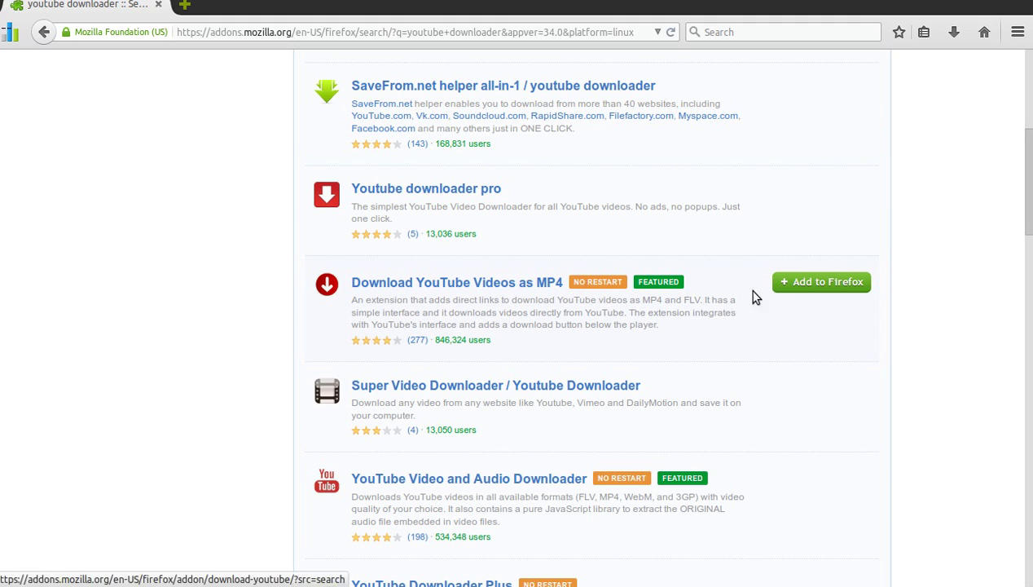
left_click(796, 279)
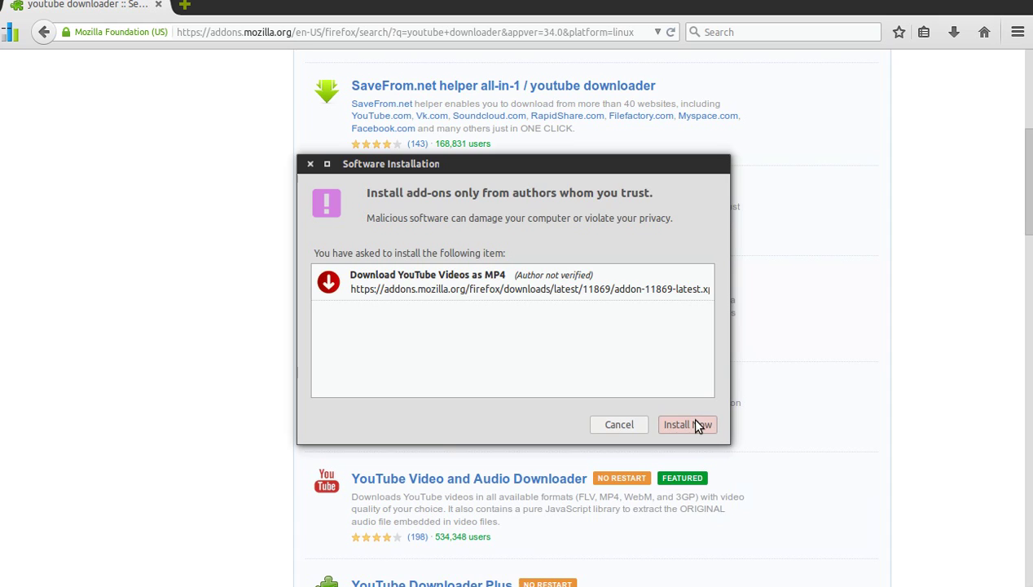
left_click(691, 422)
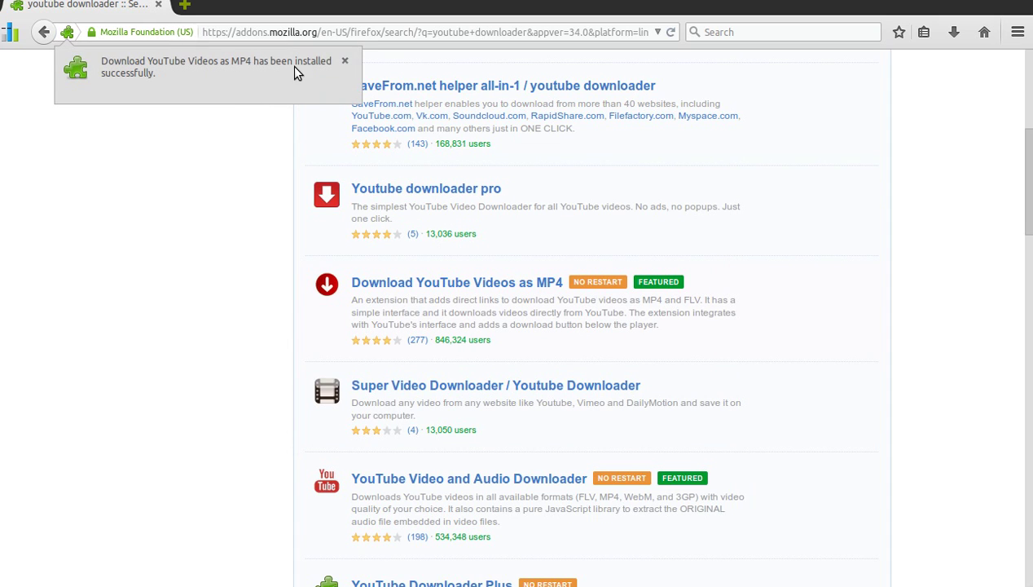
Open the bookmarked Rubel The Computer Guy YouTube video in a new tab
left_click(184, 5)
left_click(924, 31)
mouse_move(784, 136)
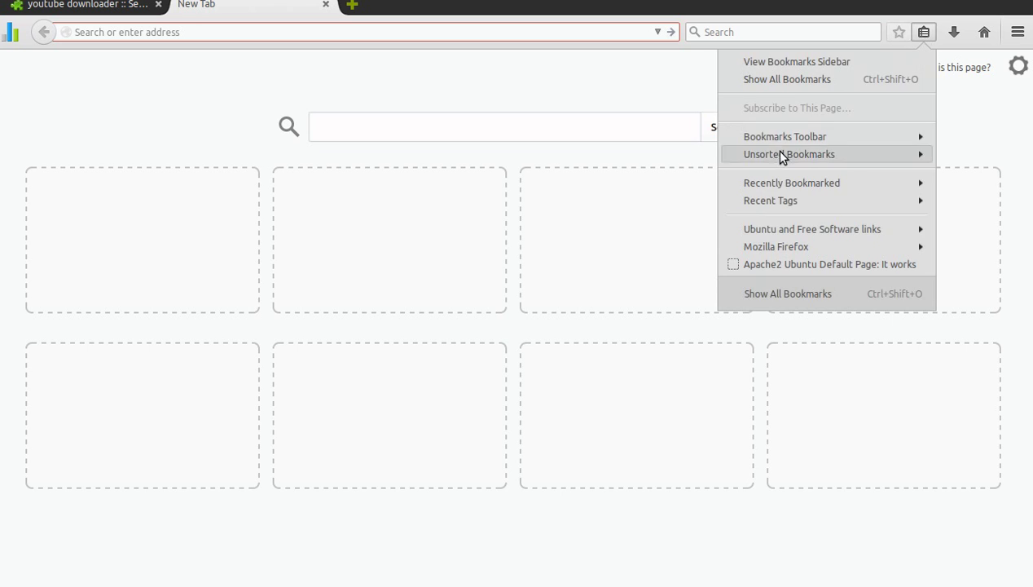
left_click(574, 202)
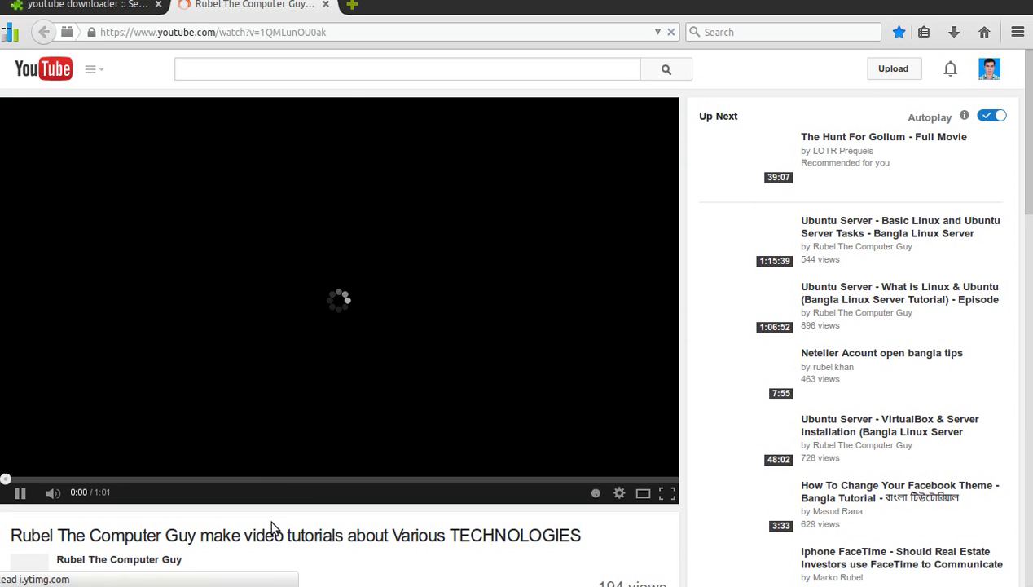
Pause the video and show its FLV 240p, MP4 360p and 720p download options
scroll(228, 510, "down", 2)
scroll(213, 493, "down", 4)
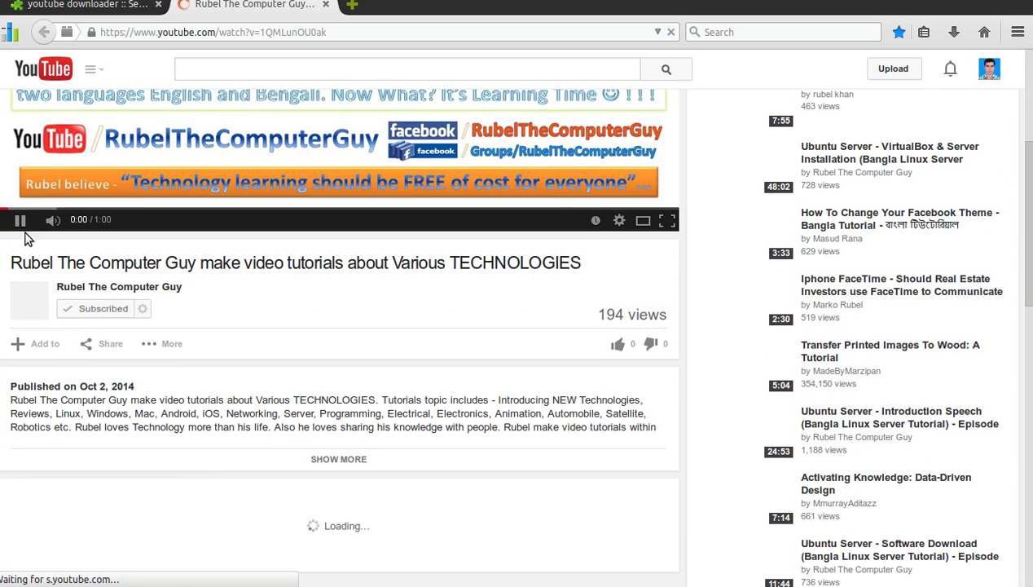
left_click(22, 221)
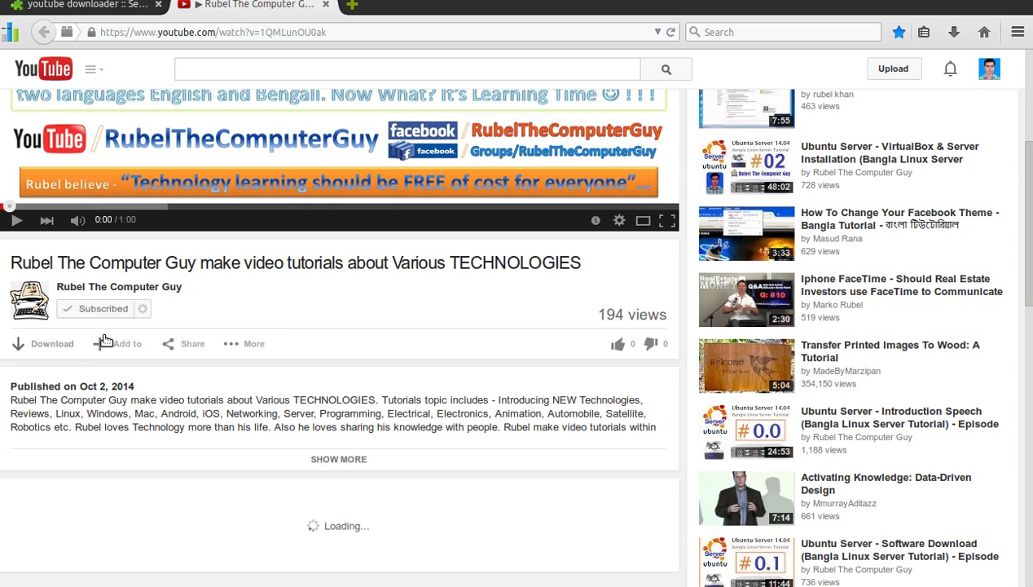
left_click(51, 349)
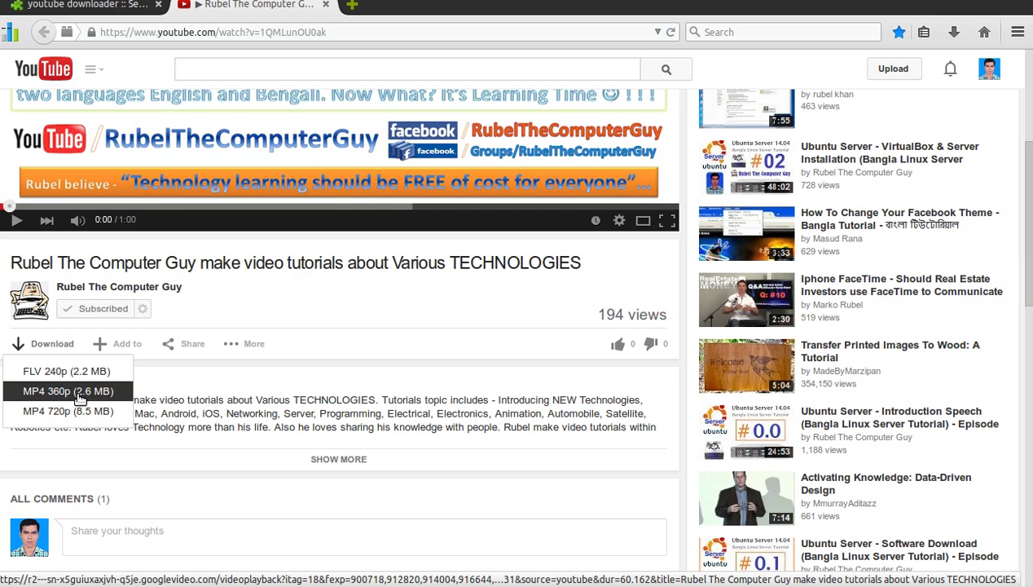
Save the video as an MP4 360p file (2.6 MB) and check the download's progress
left_click(79, 393)
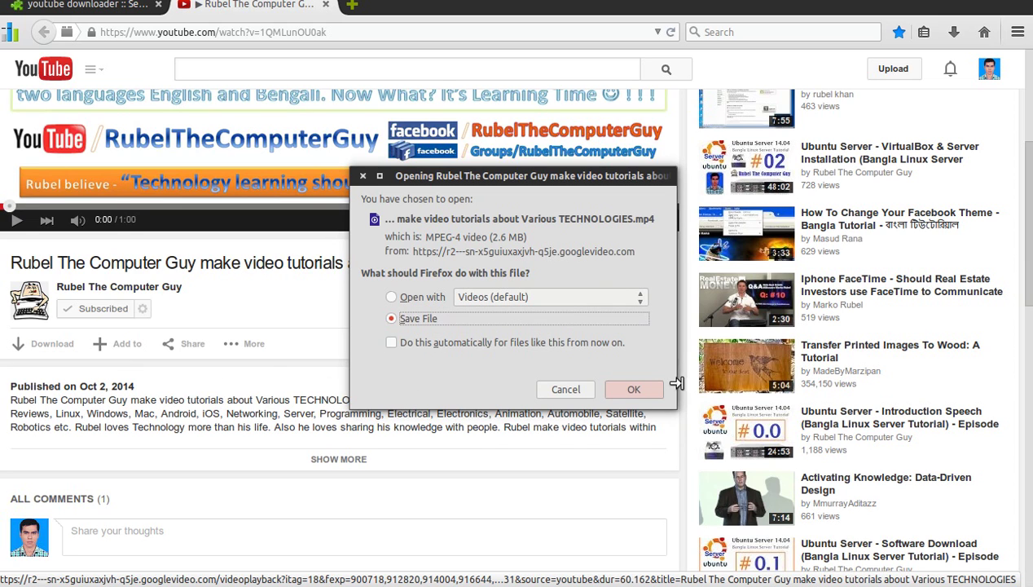
left_click(634, 389)
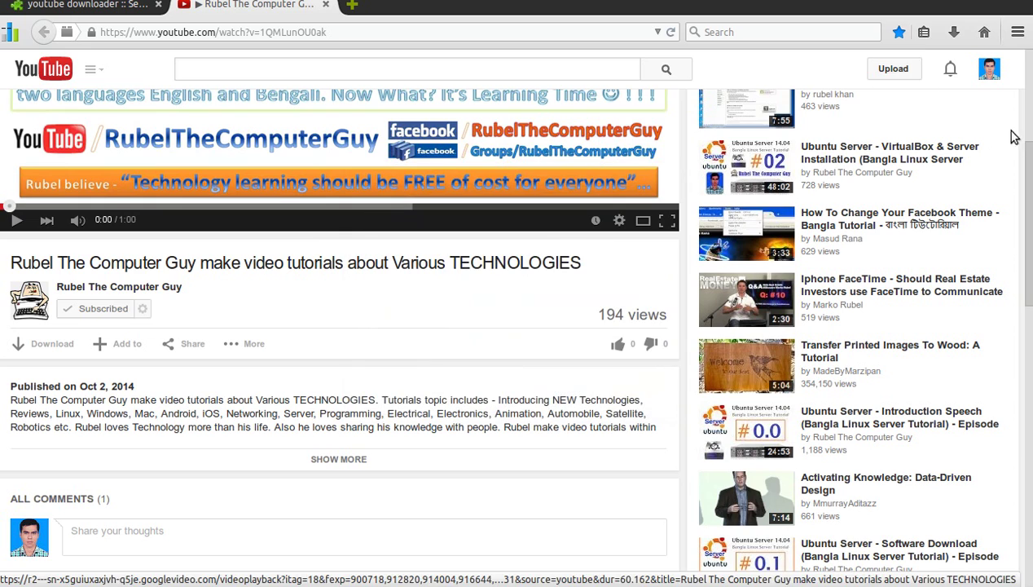
left_click(949, 36)
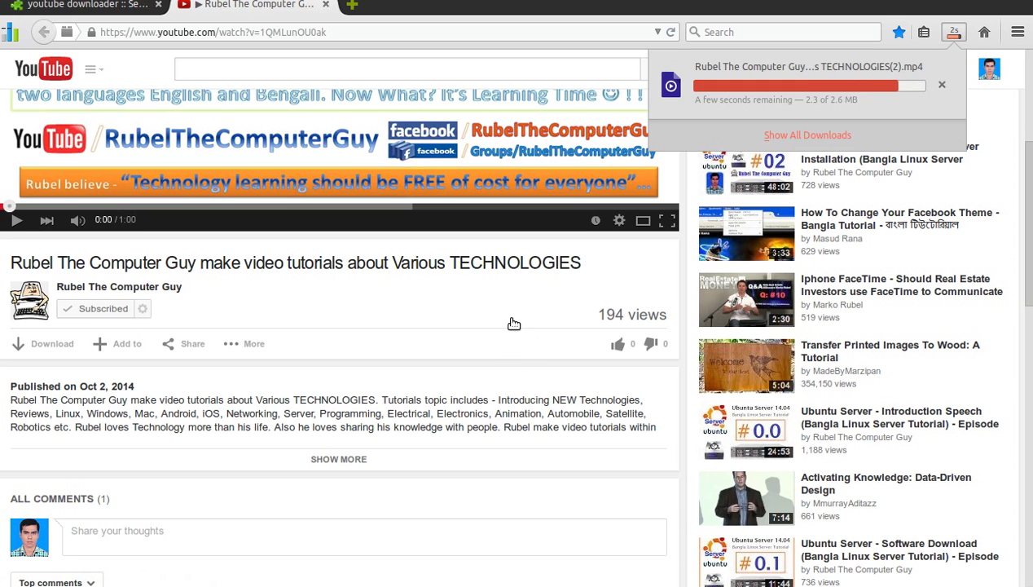
left_click(556, 301)
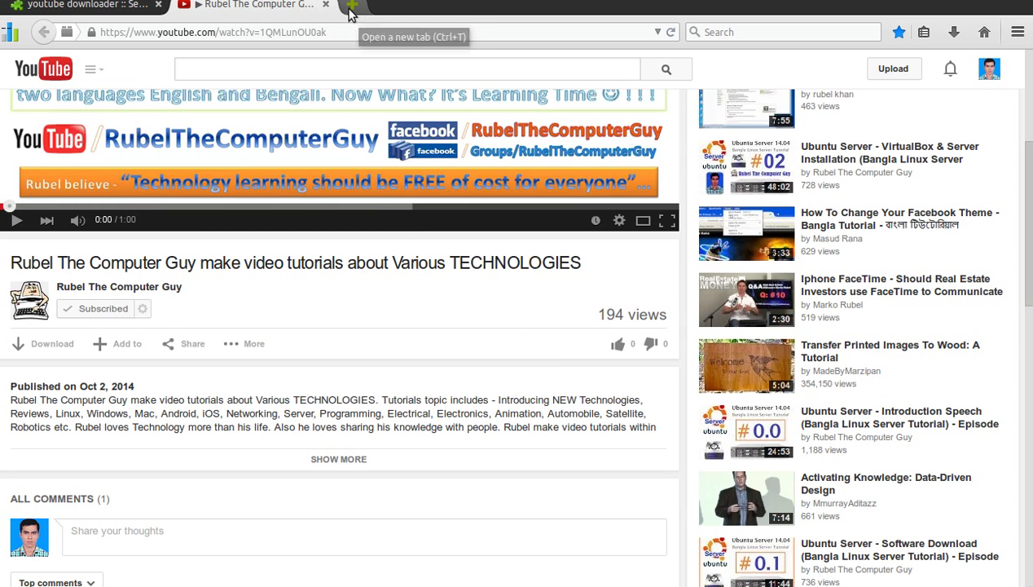
Install 1-Click YouTube Video Download from the add-on search results, confirming Install Now
left_click(114, 8)
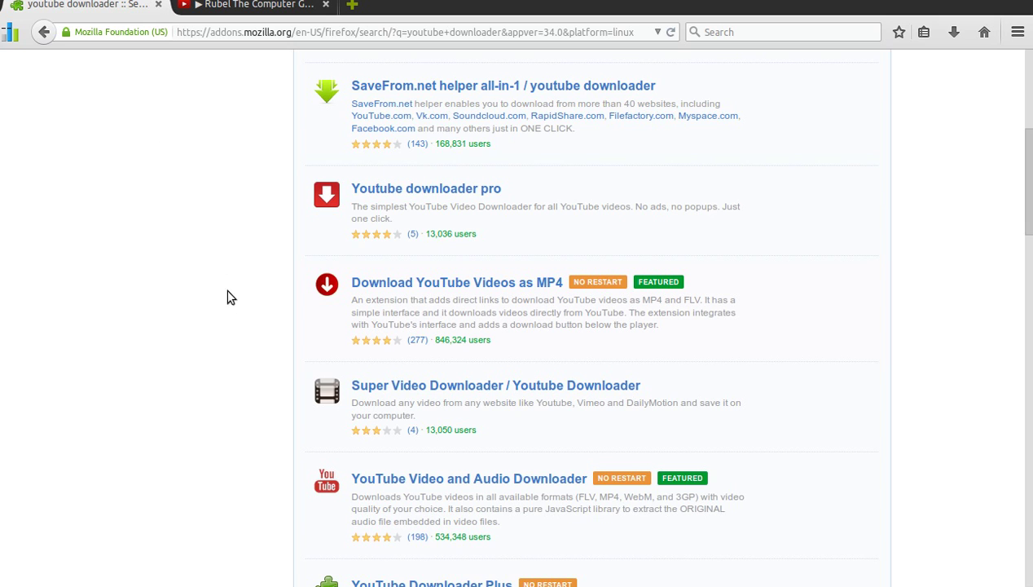
scroll(237, 309, "down", 2)
scroll(251, 313, "down", 2)
scroll(248, 313, "down", 2)
scroll(249, 334, "down", 2)
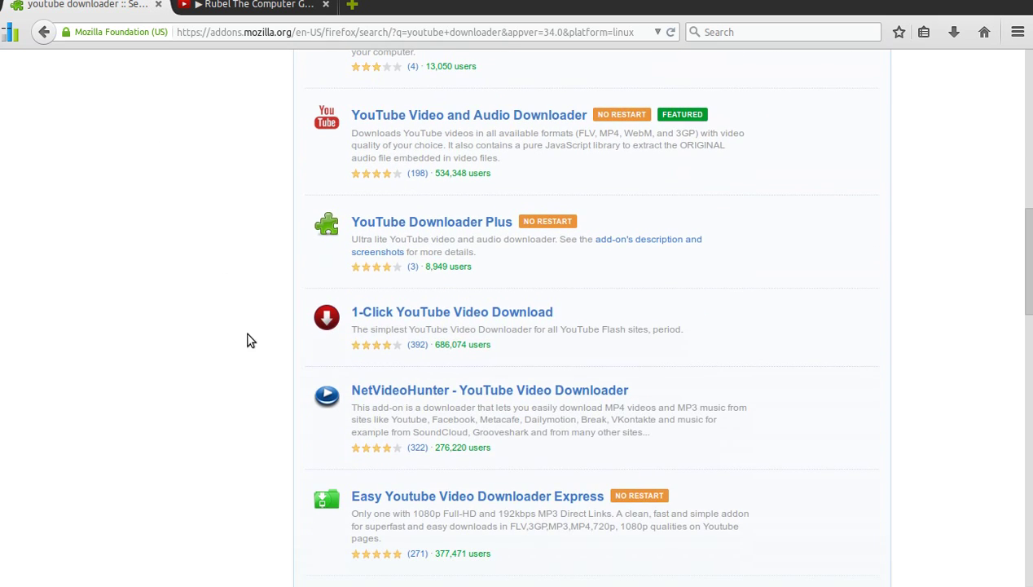
mouse_move(665, 328)
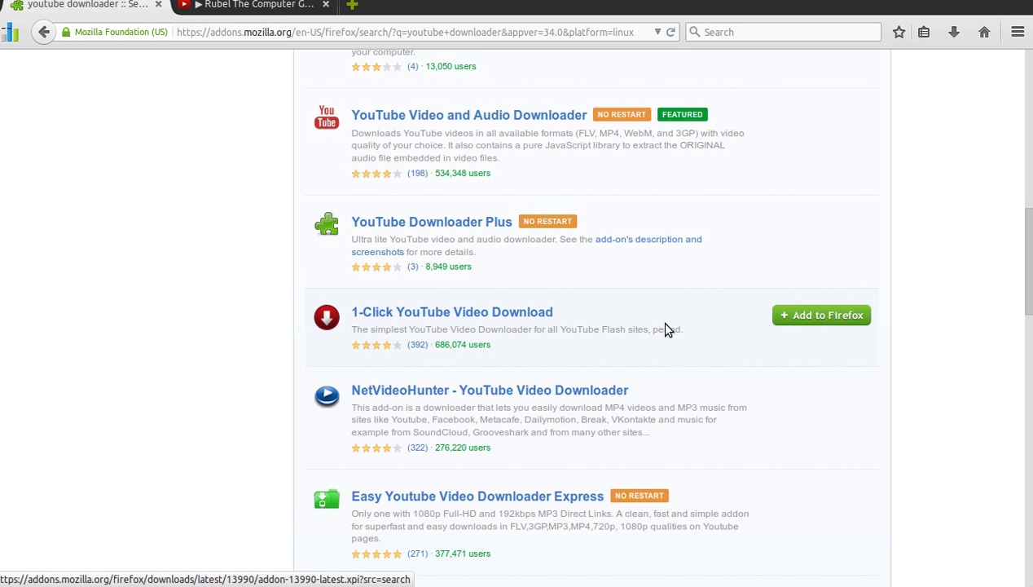
left_click(815, 320)
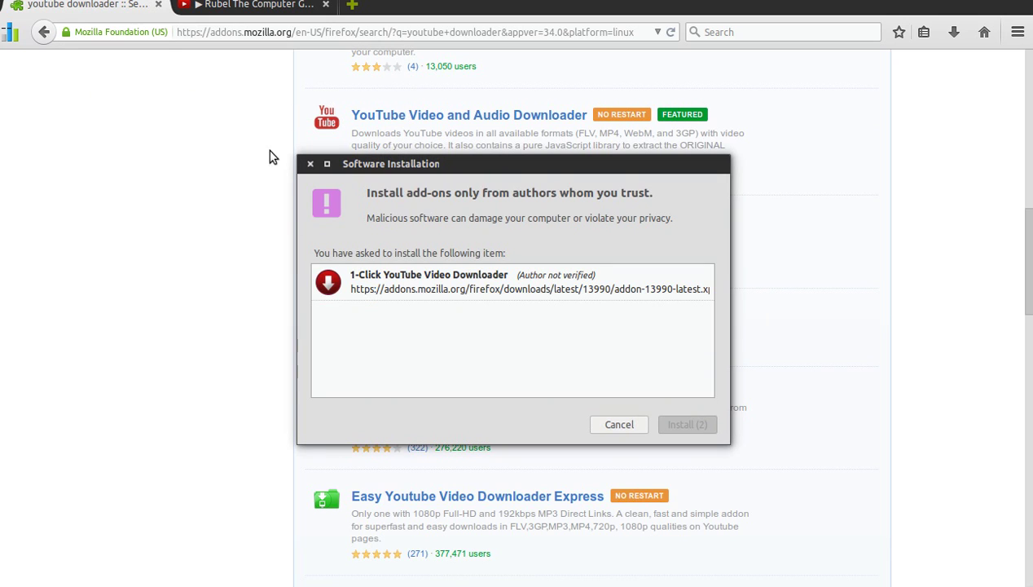
left_click(714, 423)
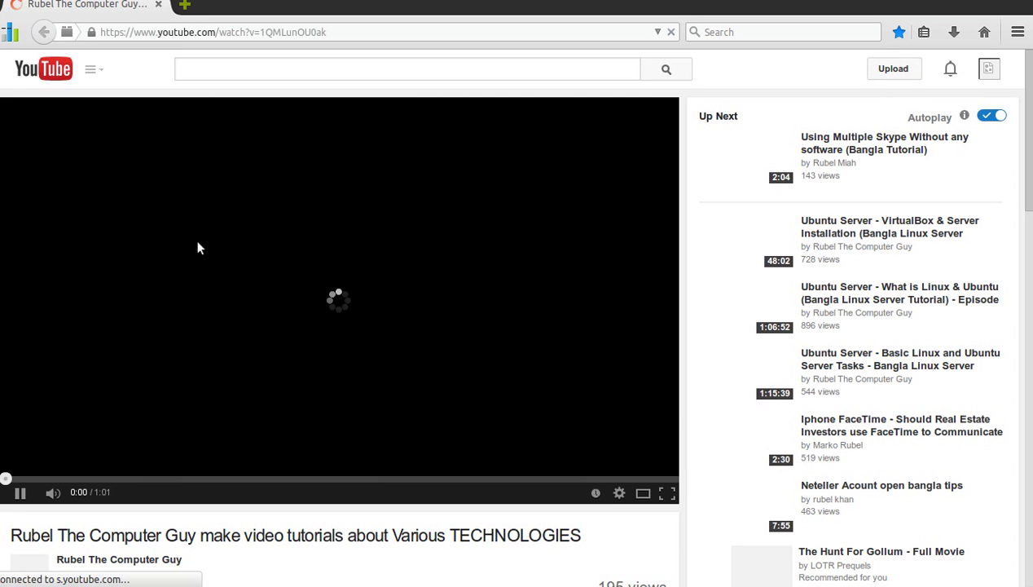
Pause the video and list the add-on's formats, from MP4 720p HD (8.53 MB) to 3GP 144p
scroll(212, 456, "down", 5)
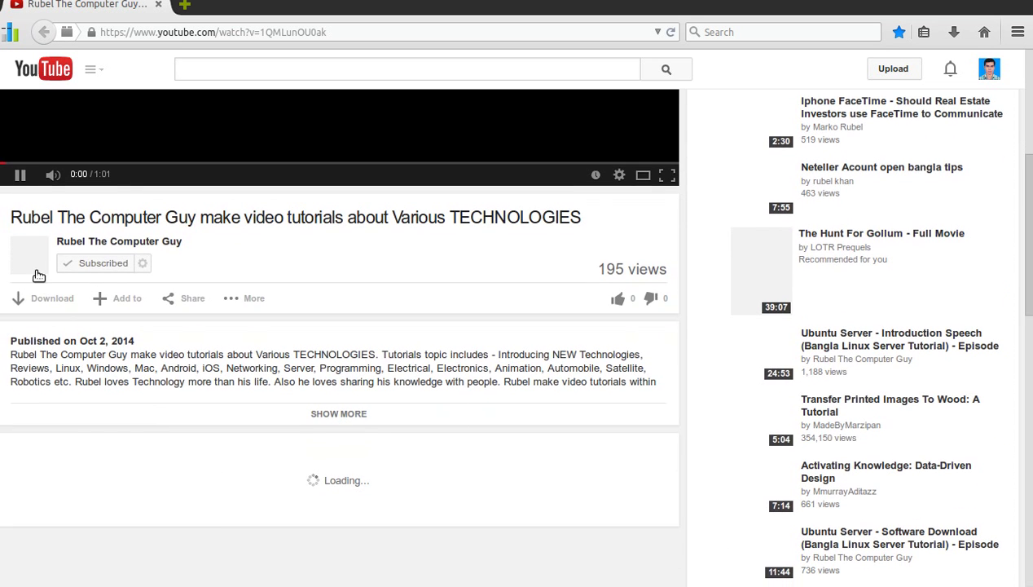
left_click(24, 181)
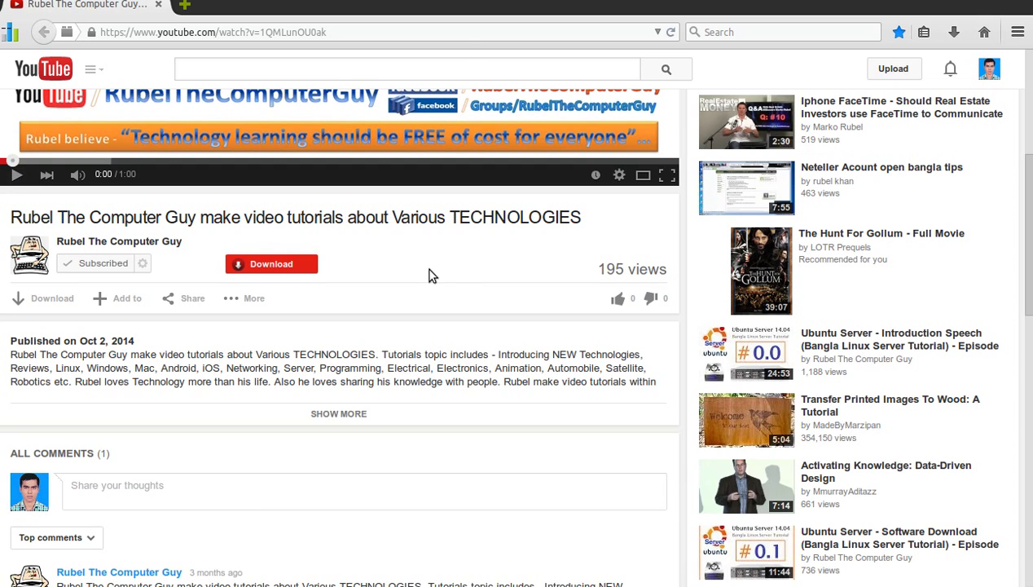
left_click(259, 264)
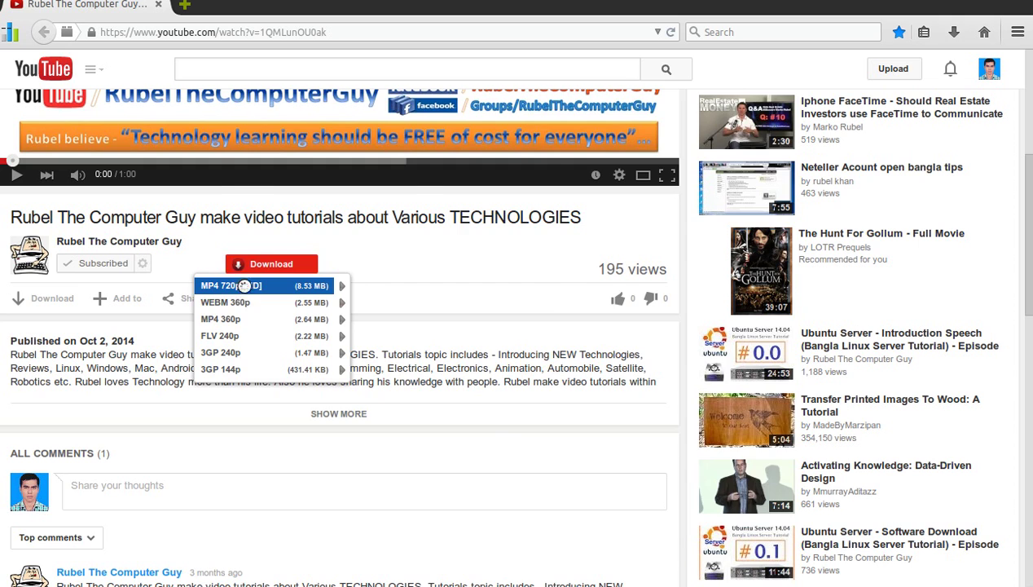
Choose the MP4 720p download from the add-on's Download menu
left_click(243, 286)
key("Return")
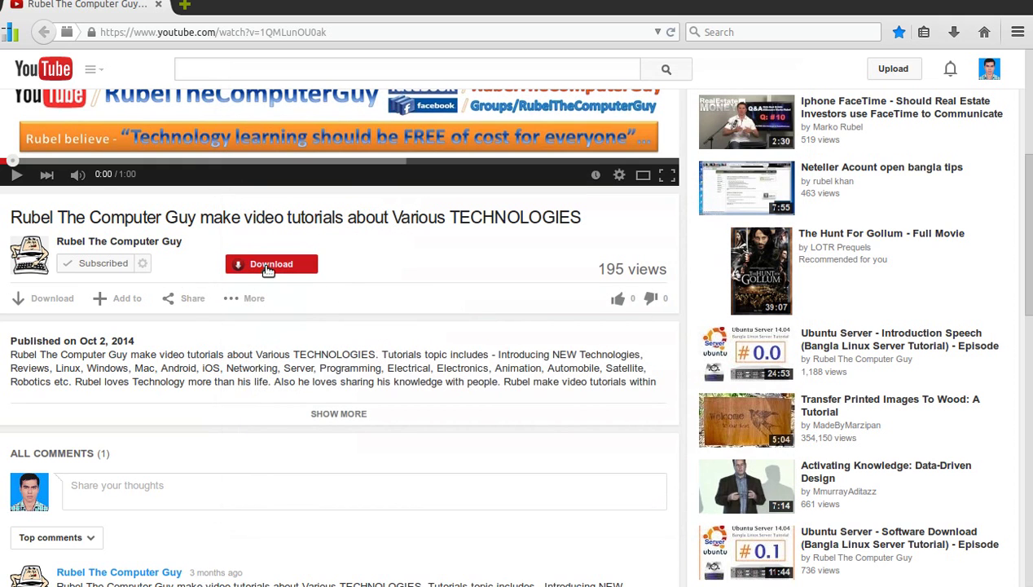
left_click(265, 264)
left_click(254, 289)
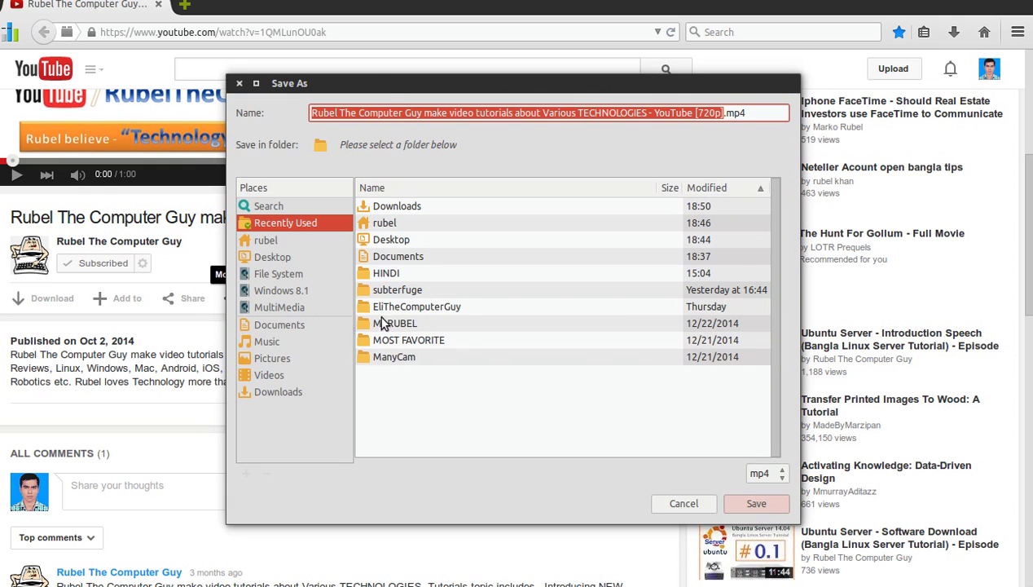
Review the suggested file name, save the 720p MP4, and check the downloads list
left_click(758, 109)
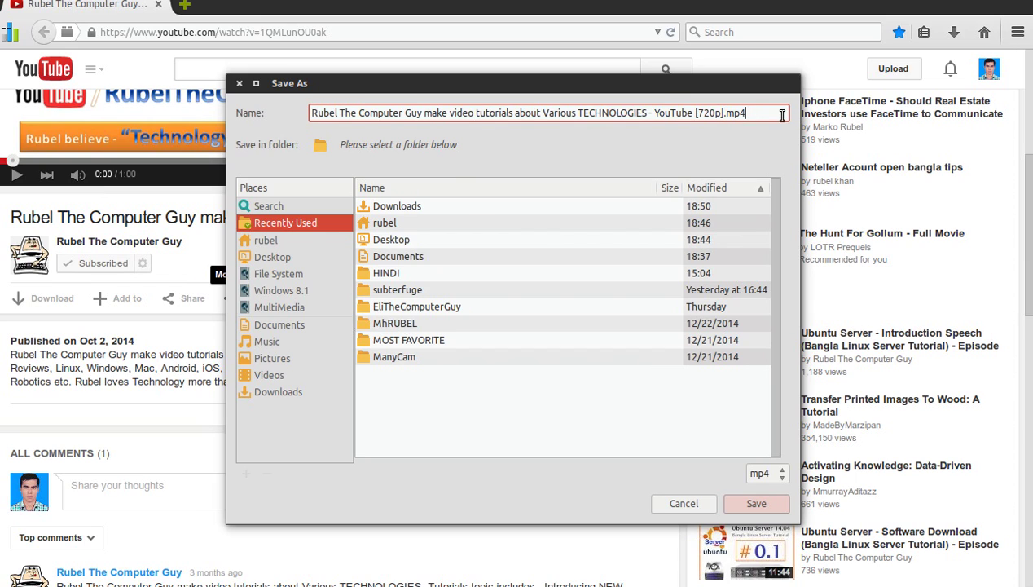
left_click_drag(774, 114, 277, 116)
left_click(376, 113)
left_click(458, 417)
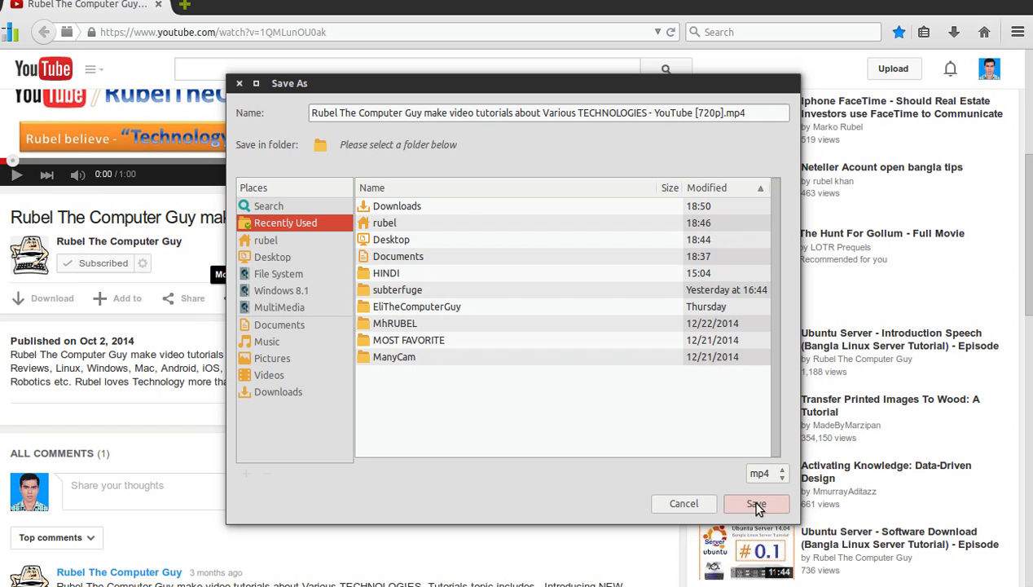
left_click(239, 83)
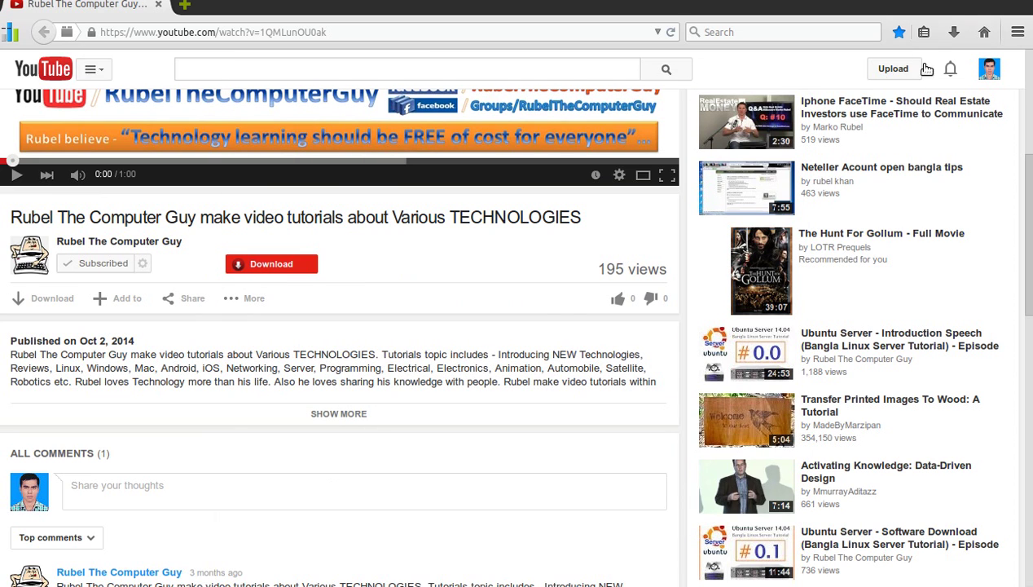
left_click(953, 32)
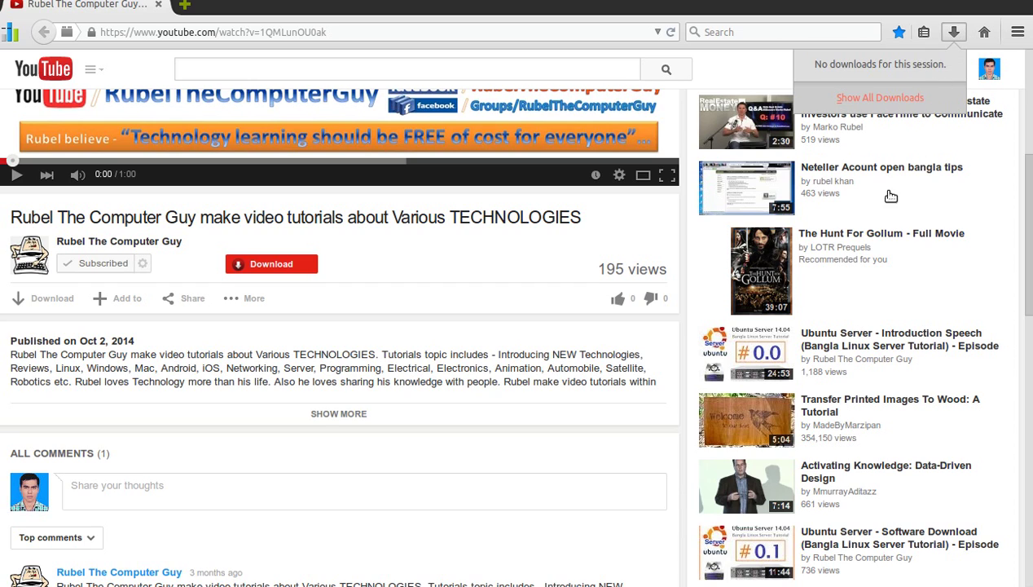
Close the downloads list, reopen the download formats, and dismiss a page context menu
left_click(466, 257)
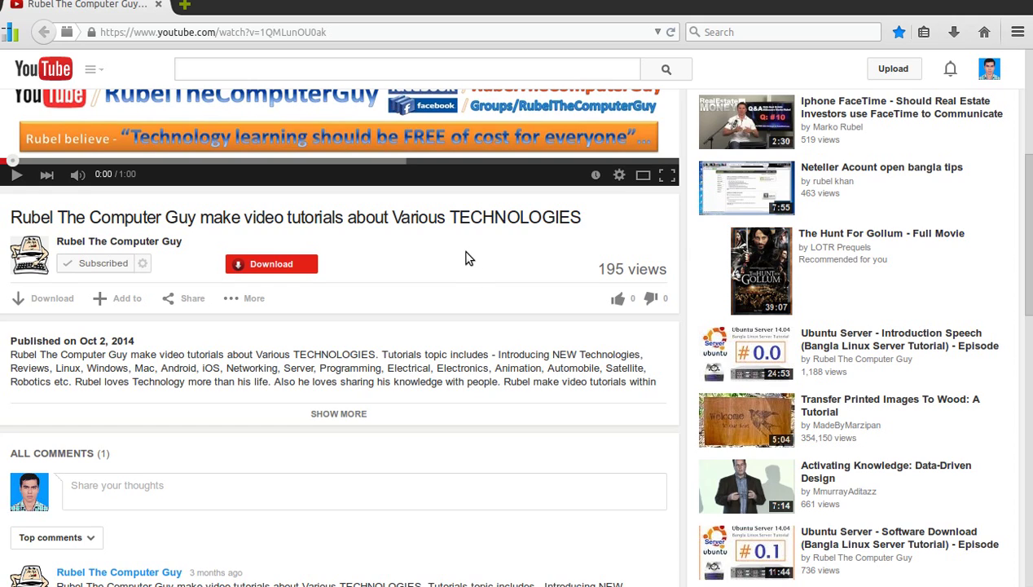
left_click(291, 267)
right_click(386, 282)
left_click(364, 266)
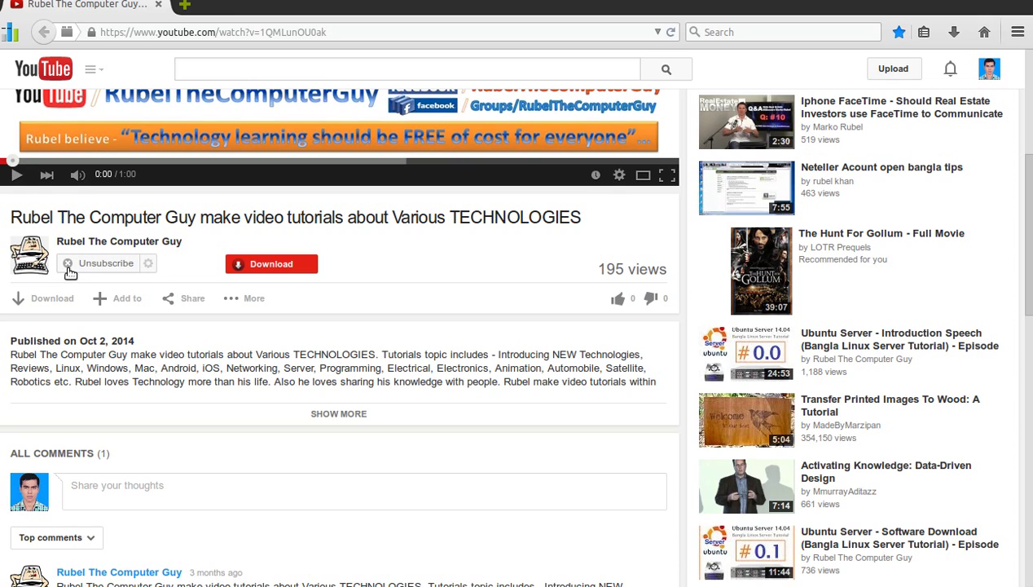
Unsubscribe from the channel under the video title, dropping it to 174 subscribers
left_click(70, 271)
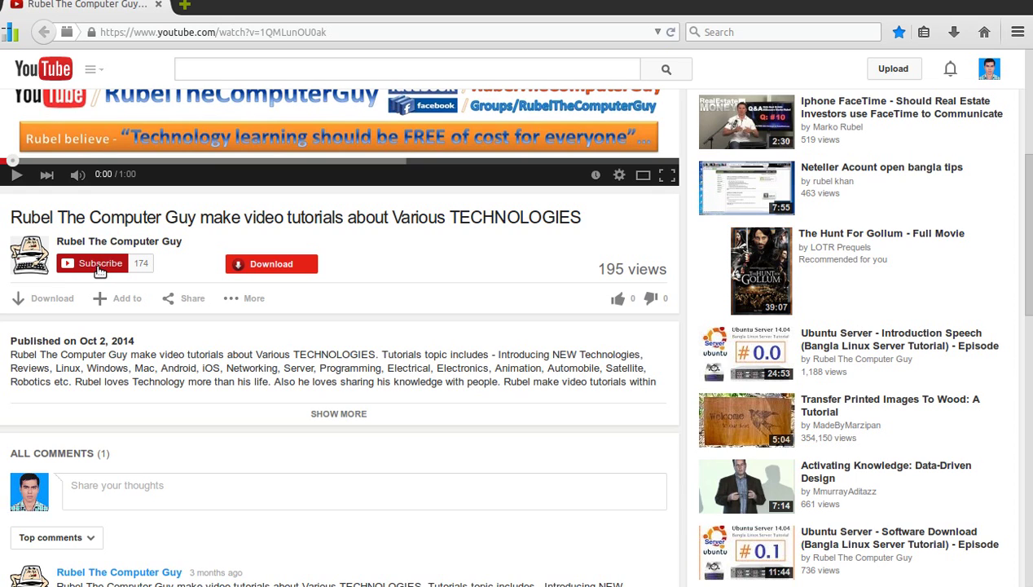
scroll(359, 268, "up", 5)
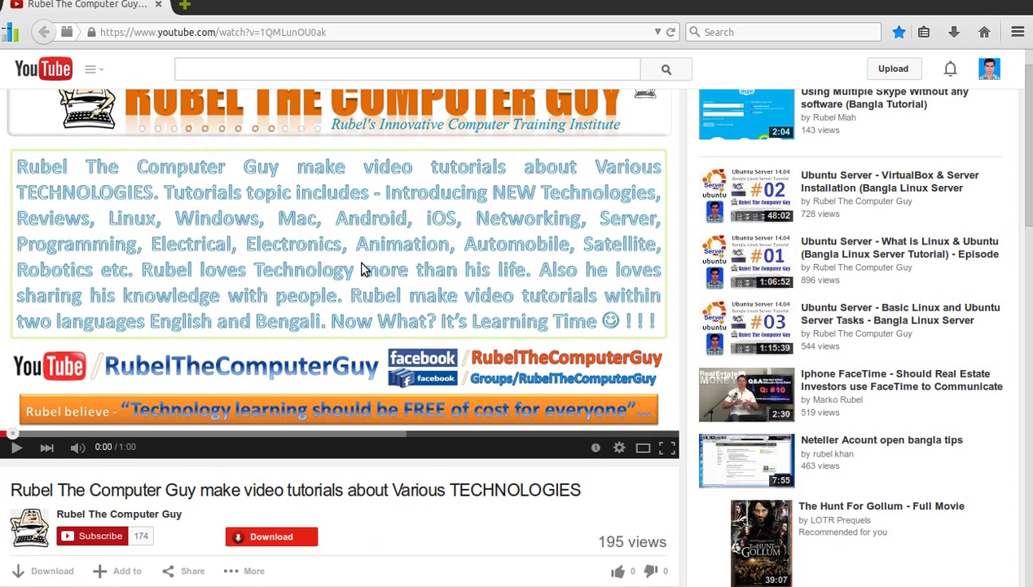
scroll(371, 264, "down", 5)
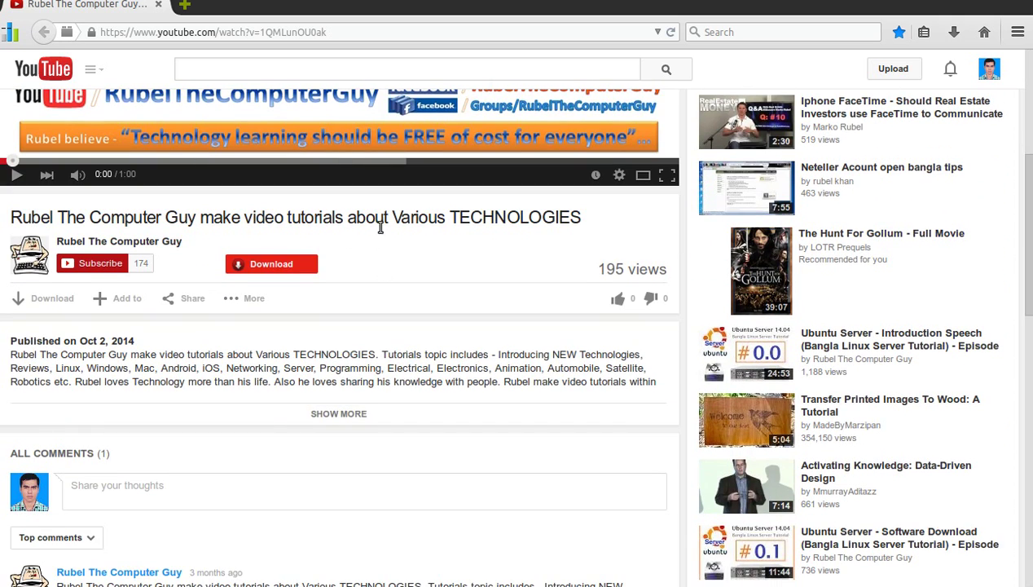
scroll(502, 258, "down", 2)
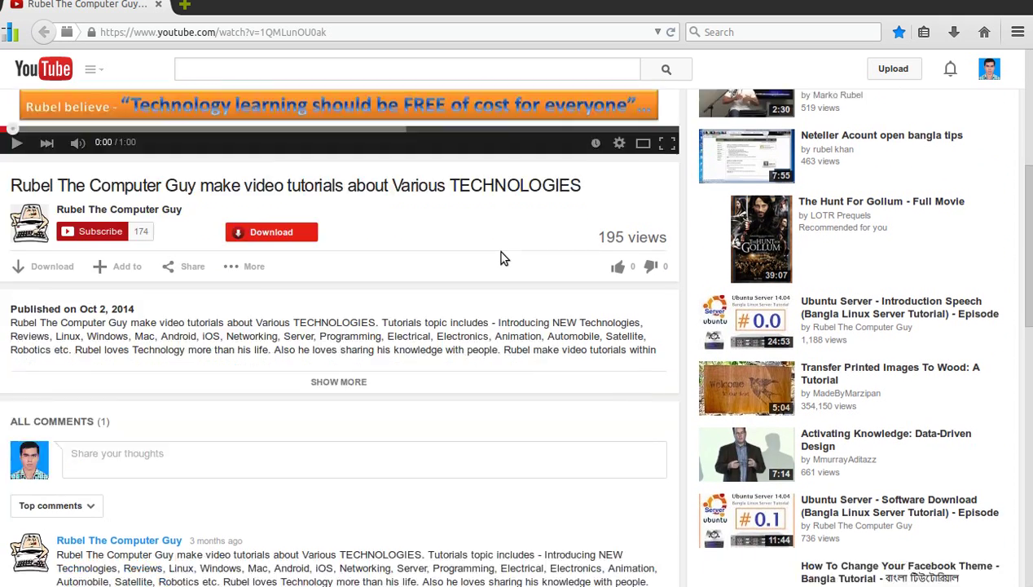
scroll(502, 258, "up", 3)
scroll(503, 258, "up", 4)
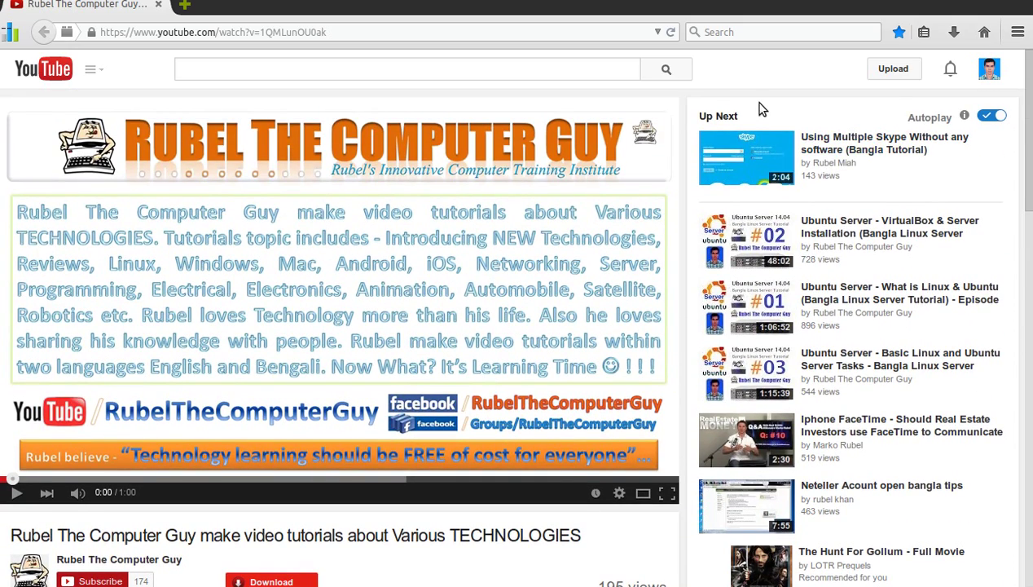
right_click(753, 88)
key("Escape")
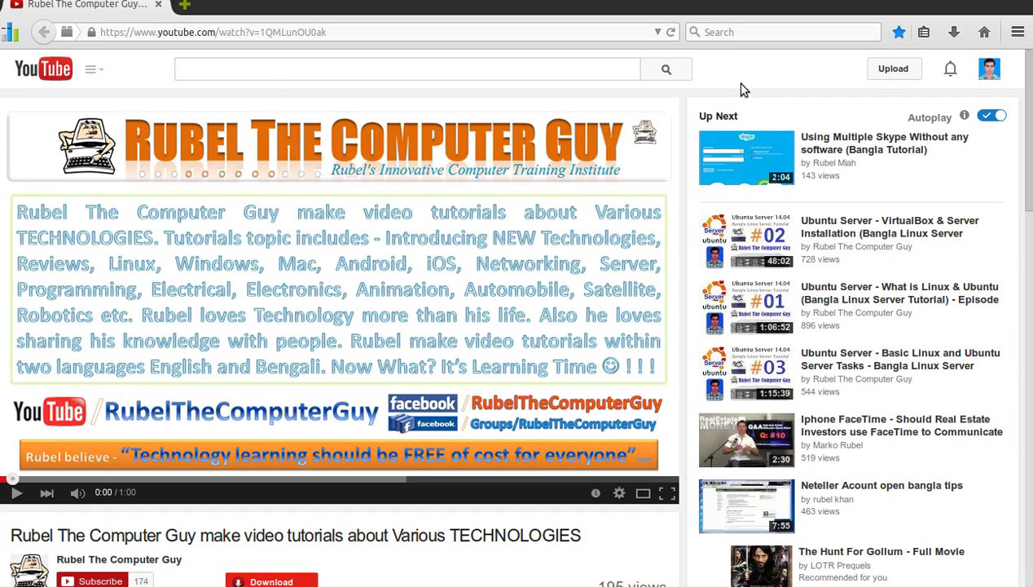